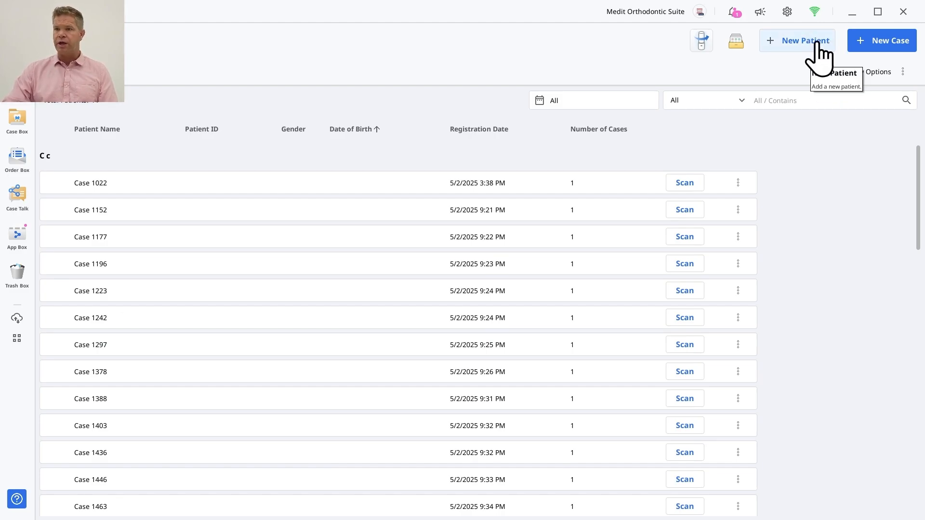
Open the existing case of patient Case 1177 and launch it in Medit Orthodontic Suite.
click(878, 47)
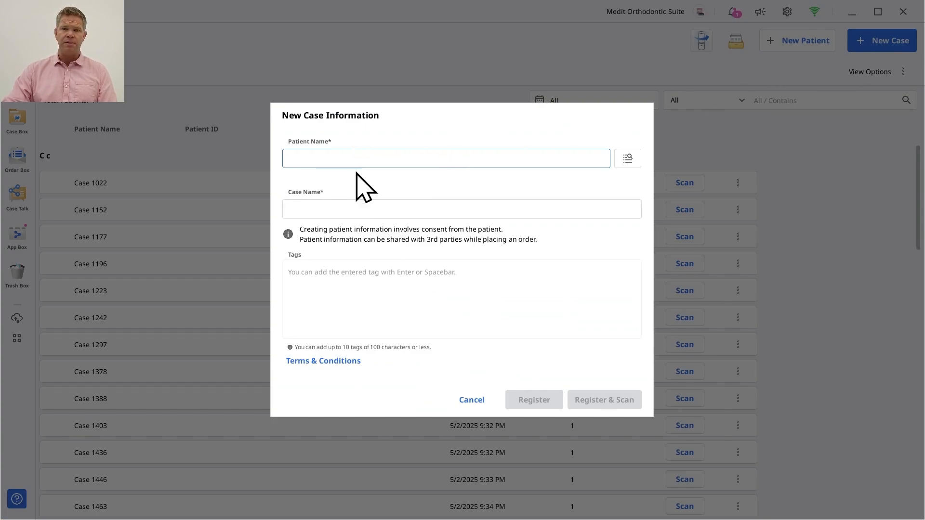
click(472, 399)
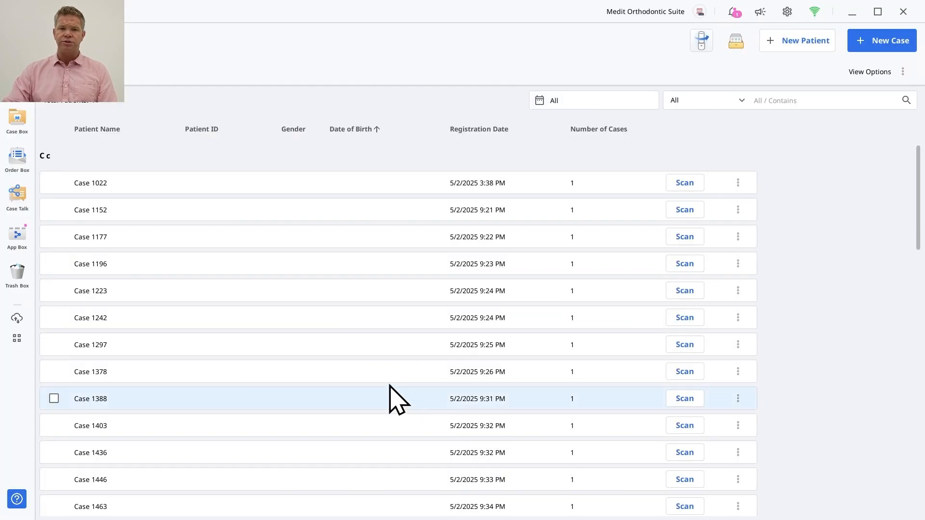
click(97, 237)
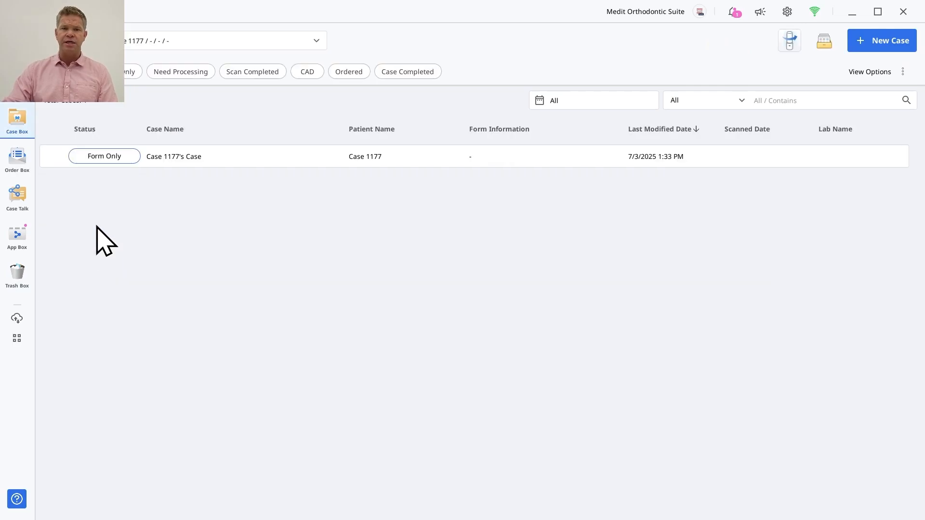
double_click(169, 158)
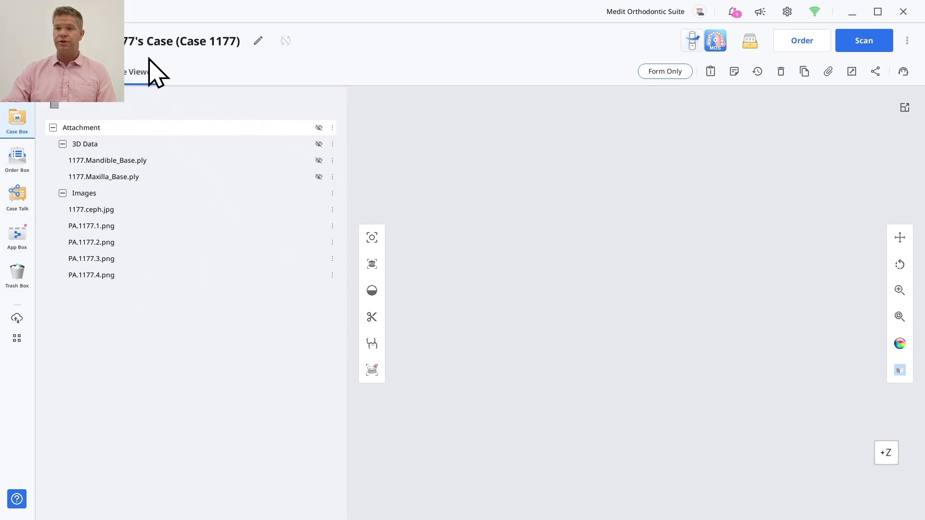
click(715, 41)
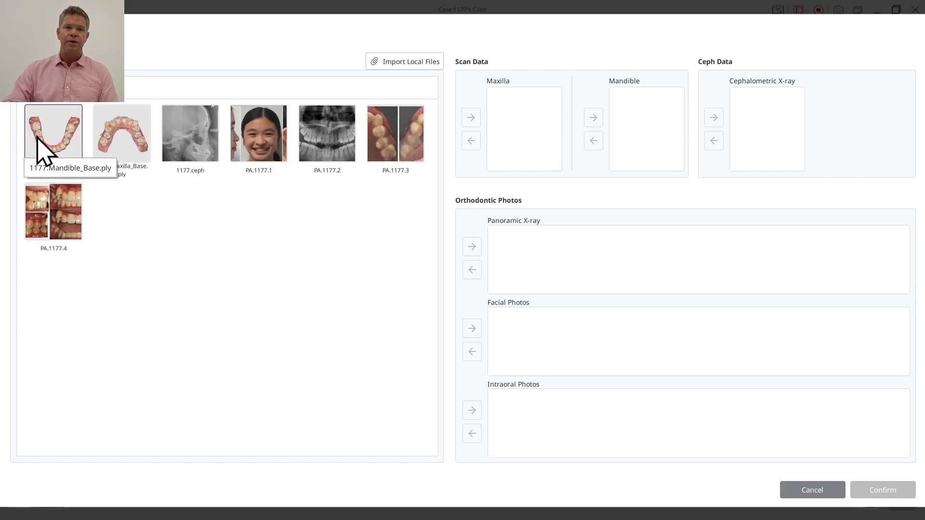
Assign 1177.Mandible_Base.ply as the mandible scan, 1177.Maxilla_Base.ply as the maxilla scan and 1177.ceph as the cephalometric X-ray.
drag(38, 145, 612, 116)
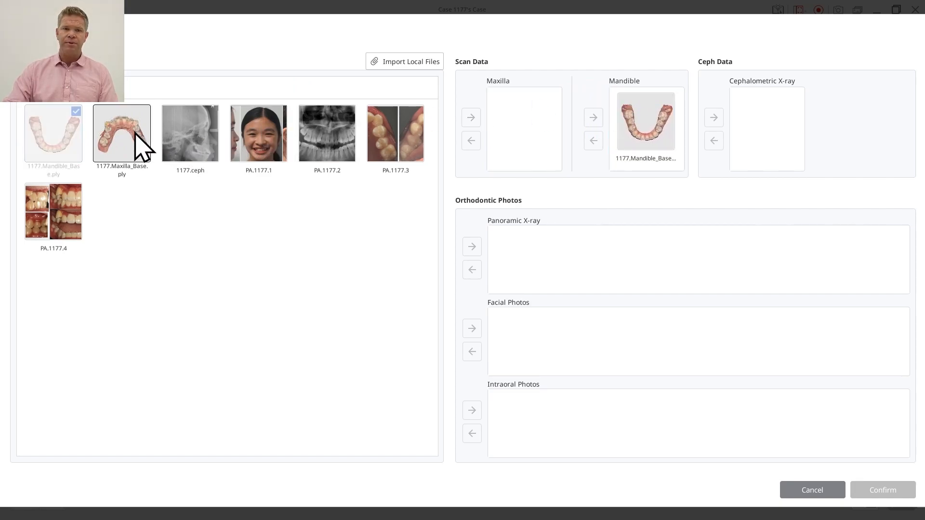
drag(141, 144, 518, 119)
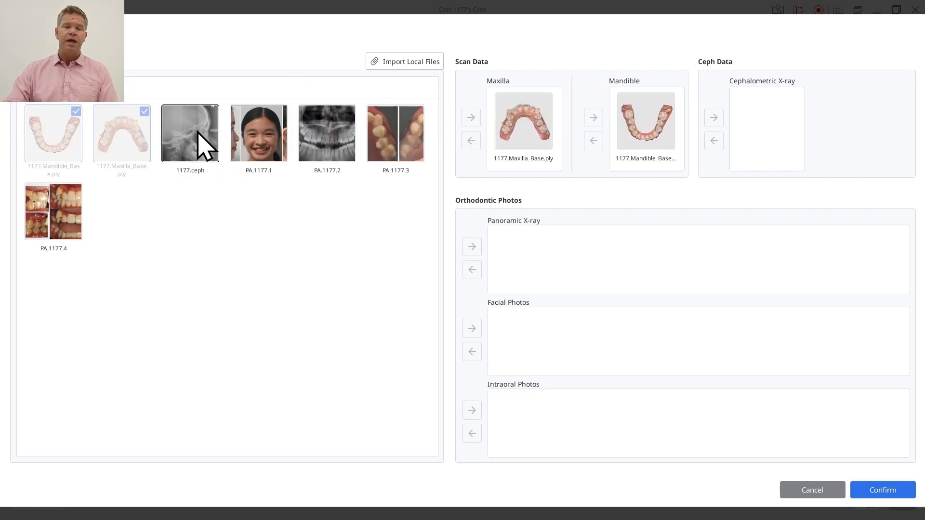
drag(196, 140, 750, 103)
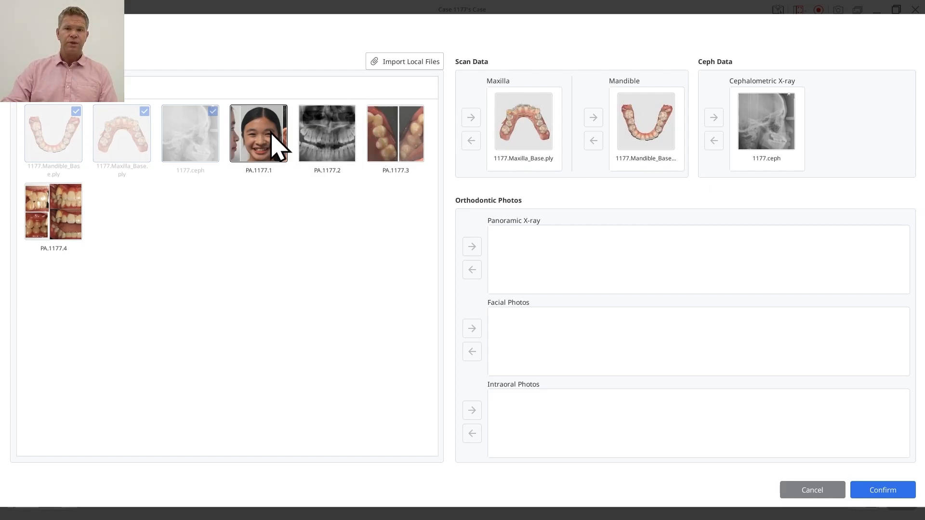
Assign PA.1177.1 to facial photos, PA.1177.2 to panoramic X-ray, PA.1177.3 and PA.1177.4 to intraoral photos, and confirm the imported data.
drag(274, 144, 513, 330)
drag(354, 144, 505, 246)
drag(426, 166, 530, 424)
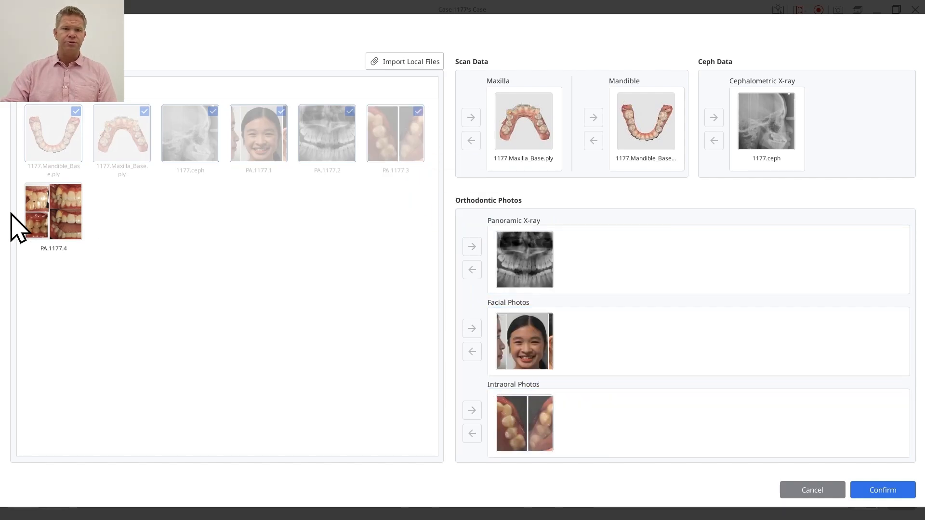
drag(31, 217, 592, 424)
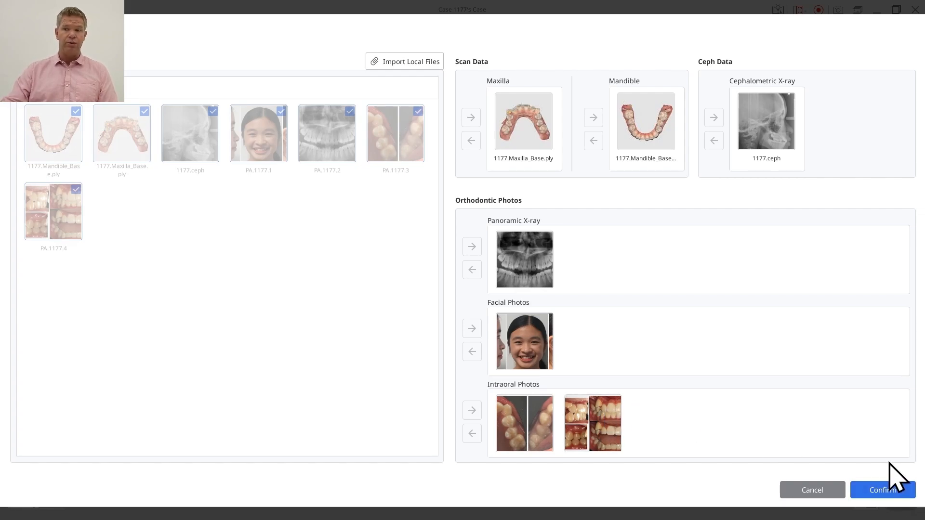
click(899, 490)
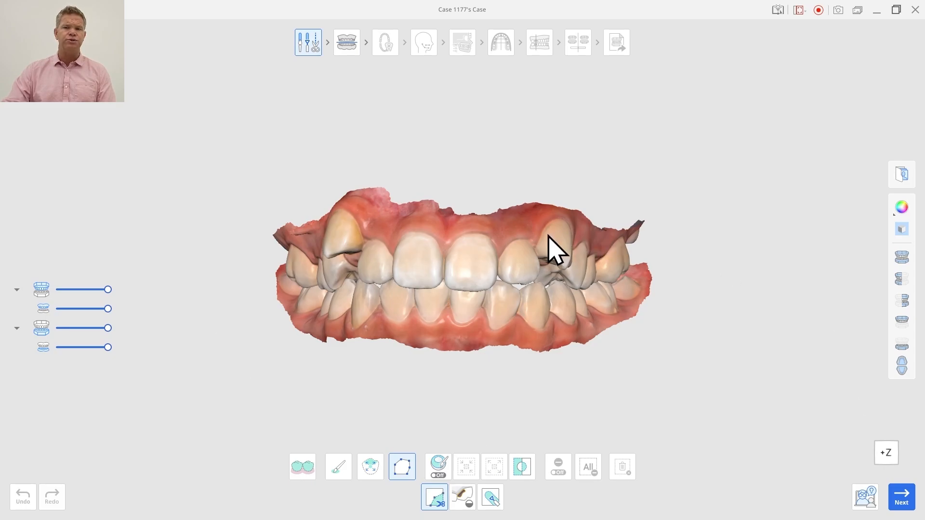
Proceed past scan editing without trimming the models and accept the occlusal plane alignment.
click(909, 494)
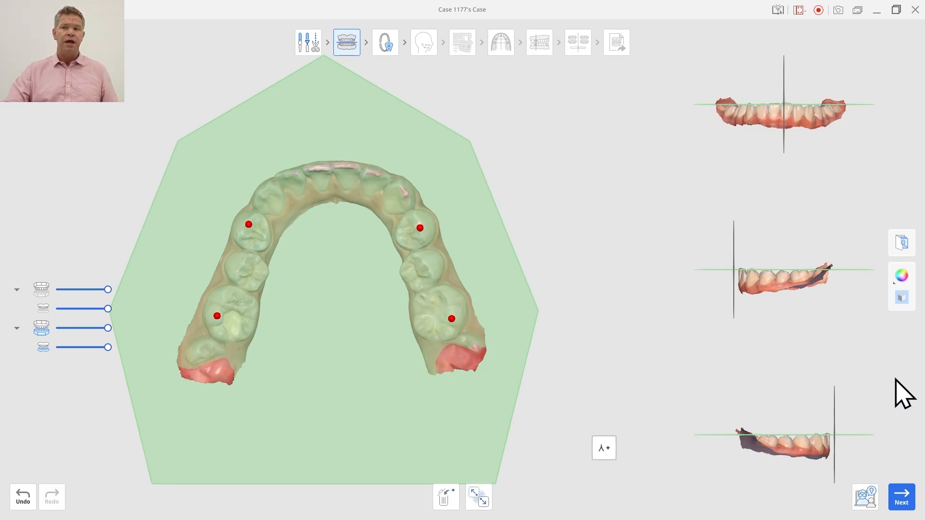
click(908, 508)
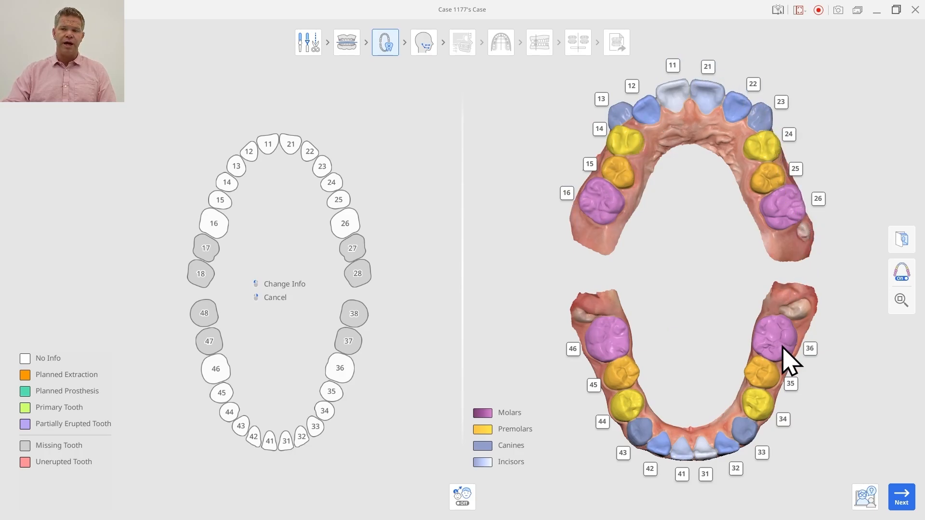
Inspect the segmented, numbered teeth of both arches from several angles and check the status options available for tooth 24.
right_drag(691, 448, 696, 414)
right_drag(707, 165, 562, 213)
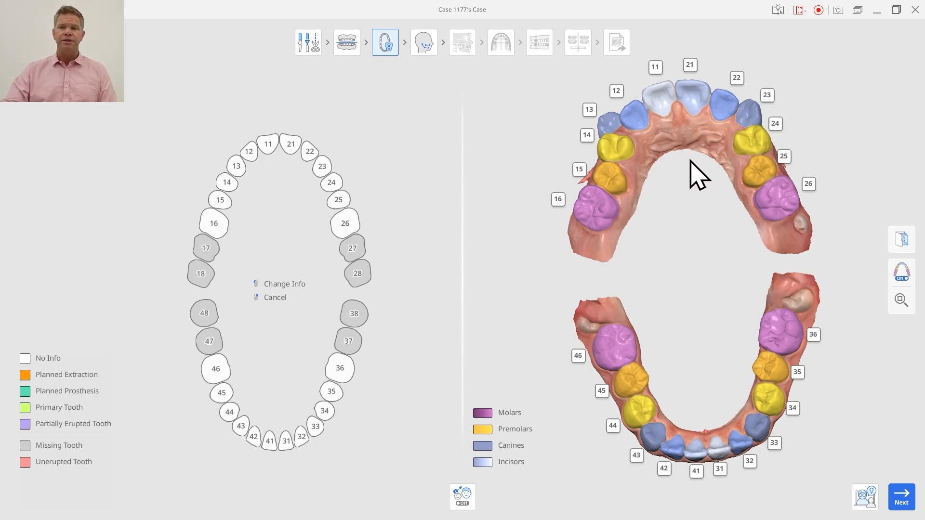
right_drag(720, 155, 744, 157)
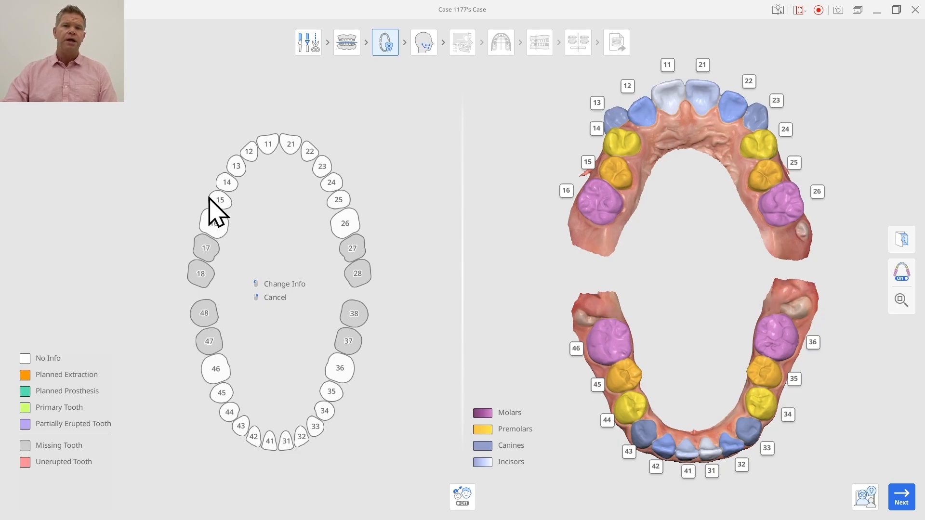
click(331, 185)
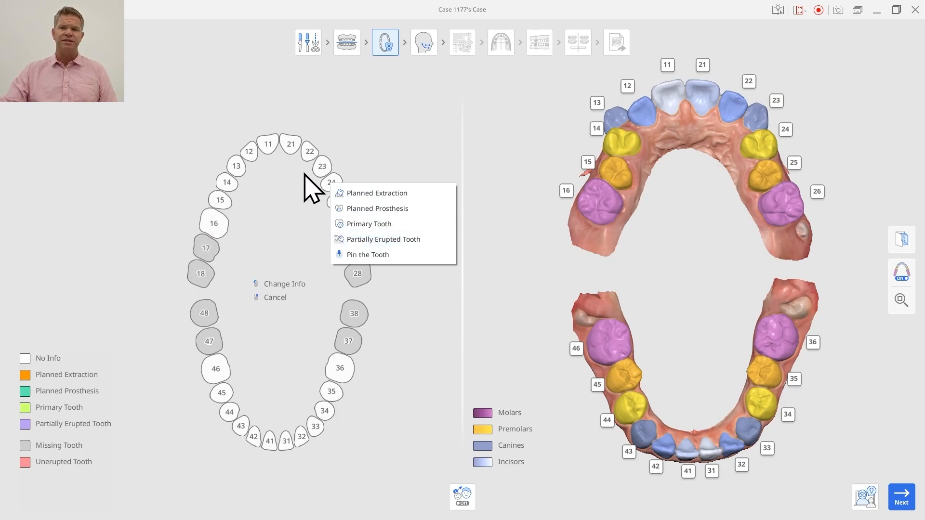
click(863, 419)
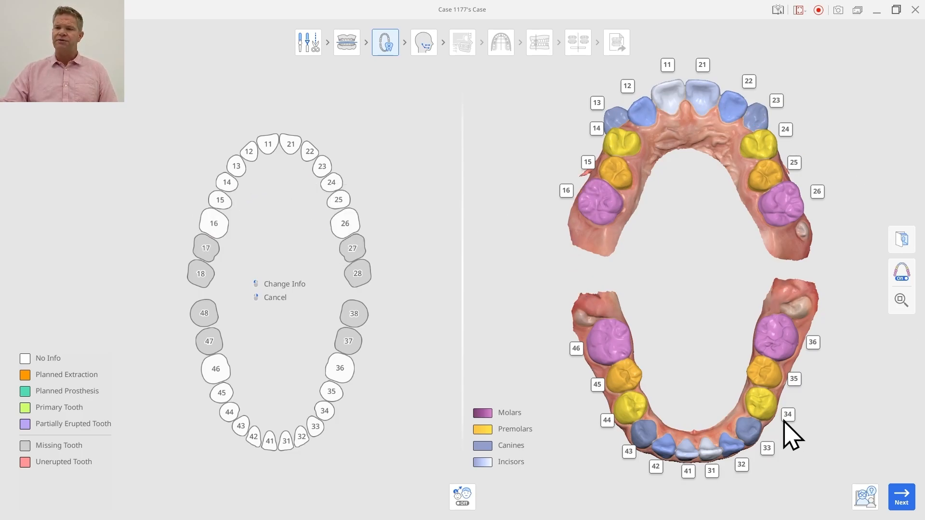
Accept the tooth numbering, check the control points of the cephalometric tracing, and accept the tracing as it is.
click(892, 500)
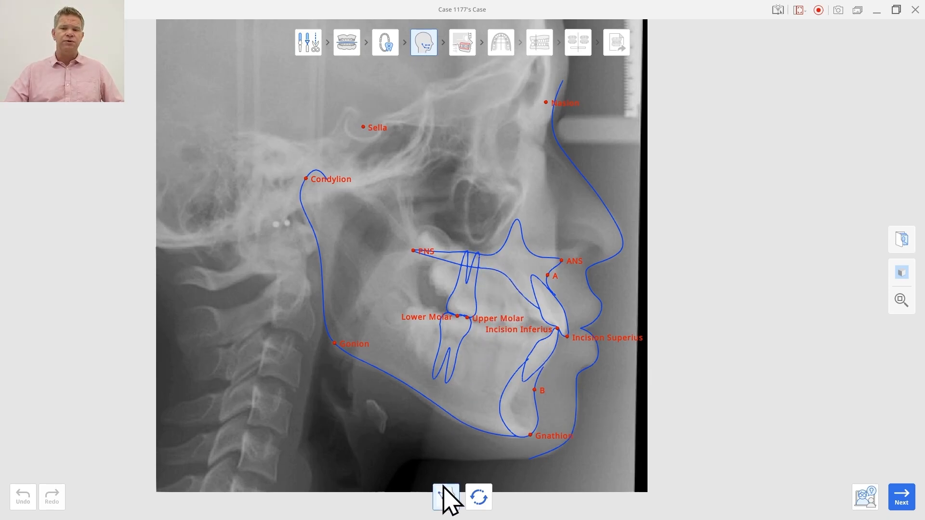
click(448, 498)
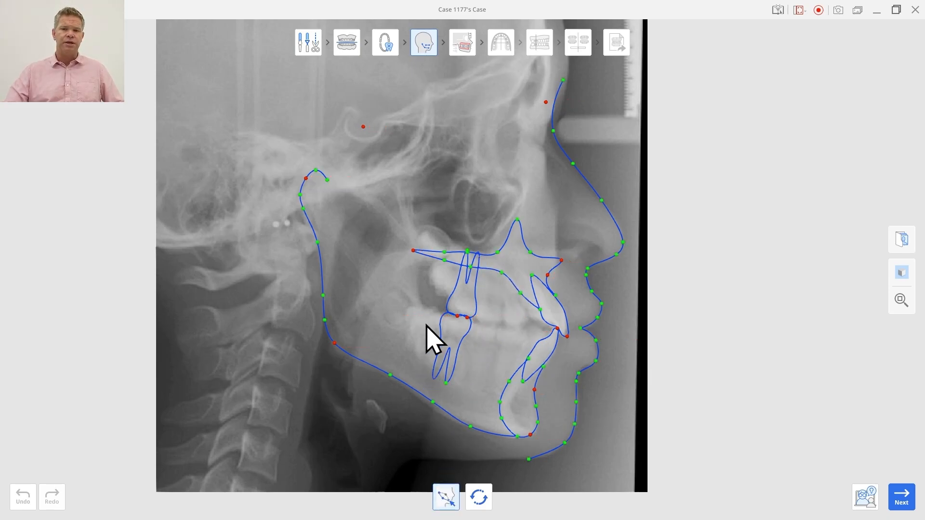
click(442, 497)
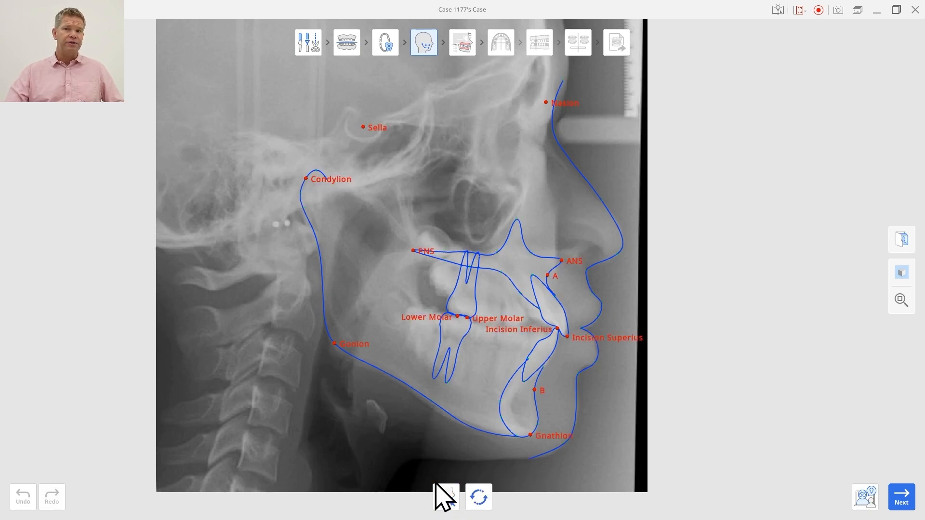
click(905, 497)
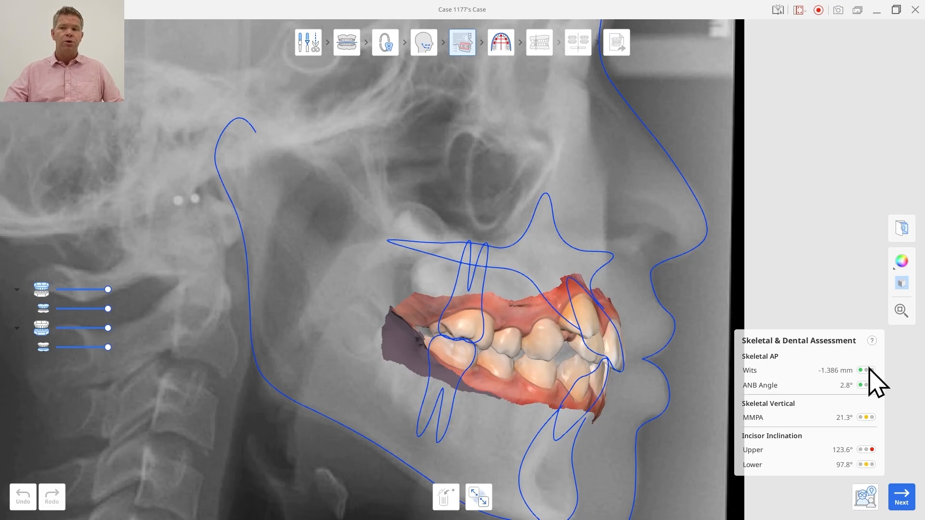
Read the assessment reference ranges for skeletal AP, skeletal vertical and incisor inclination, and accept the scan alignment to the ceph.
click(872, 341)
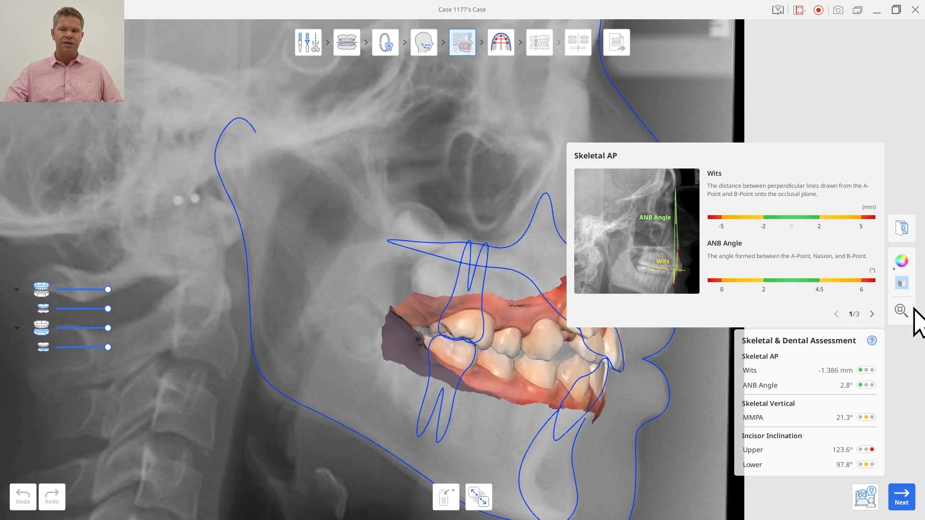
click(872, 314)
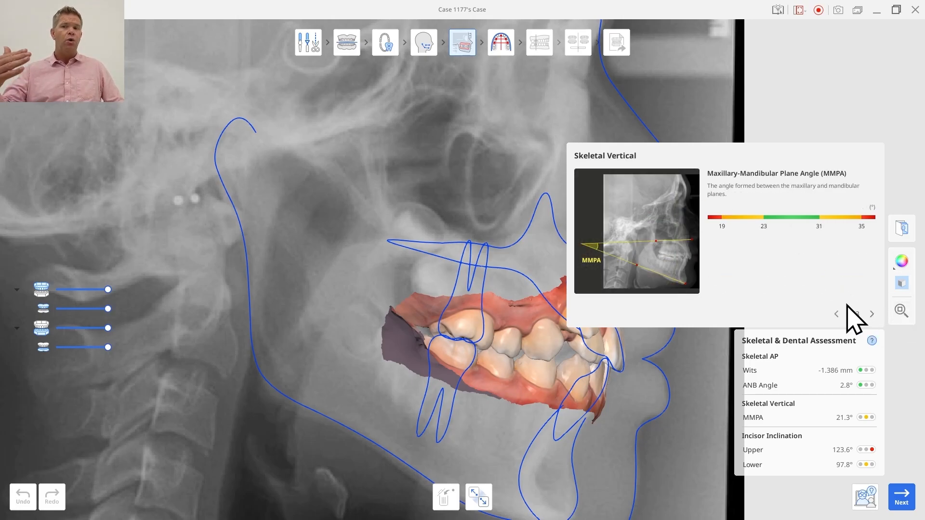
click(872, 315)
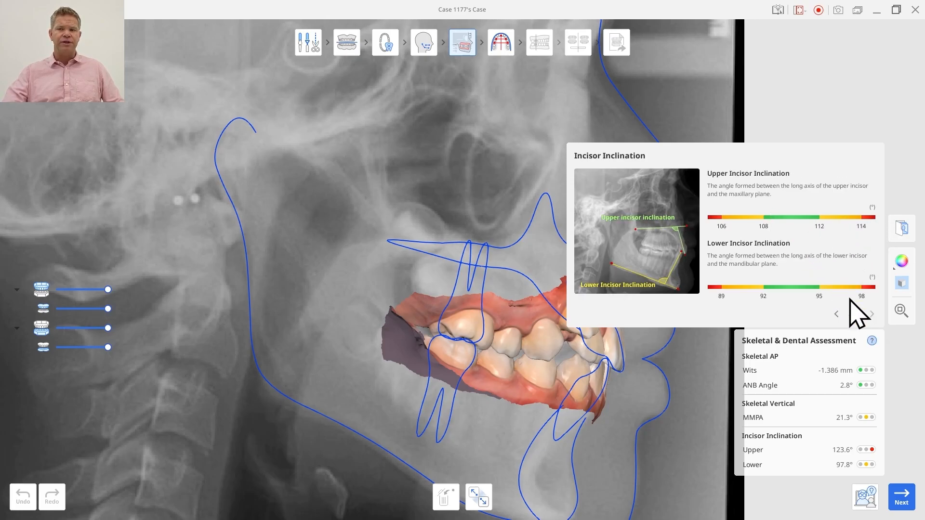
click(872, 341)
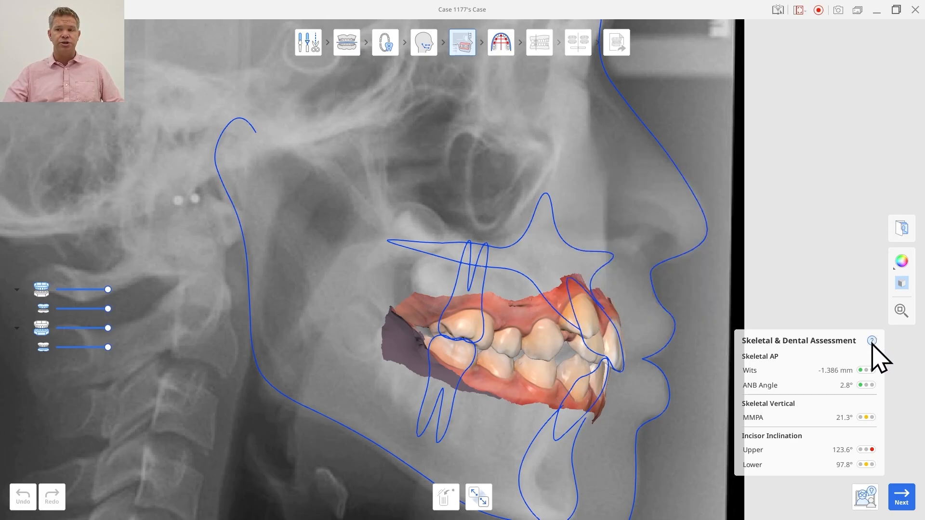
click(905, 501)
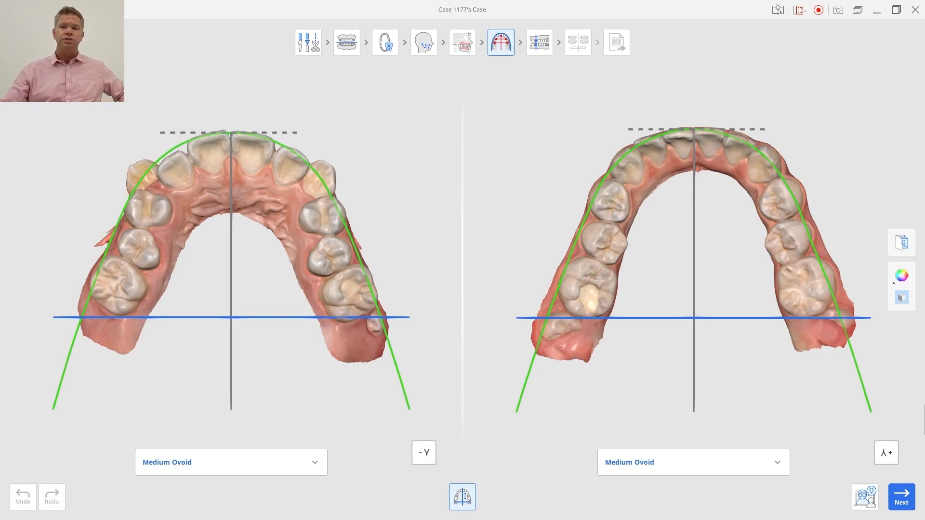
Try the Small Ovoid, Non-Extraction Ovoid #1 and #2, Medium Square and Medium Tapered arch forms on the lower arch.
click(781, 464)
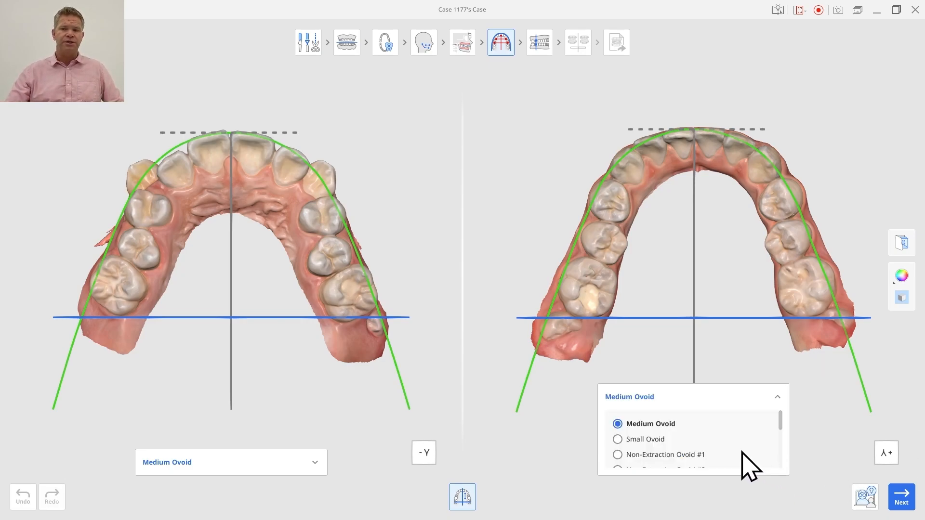
click(660, 439)
click(652, 427)
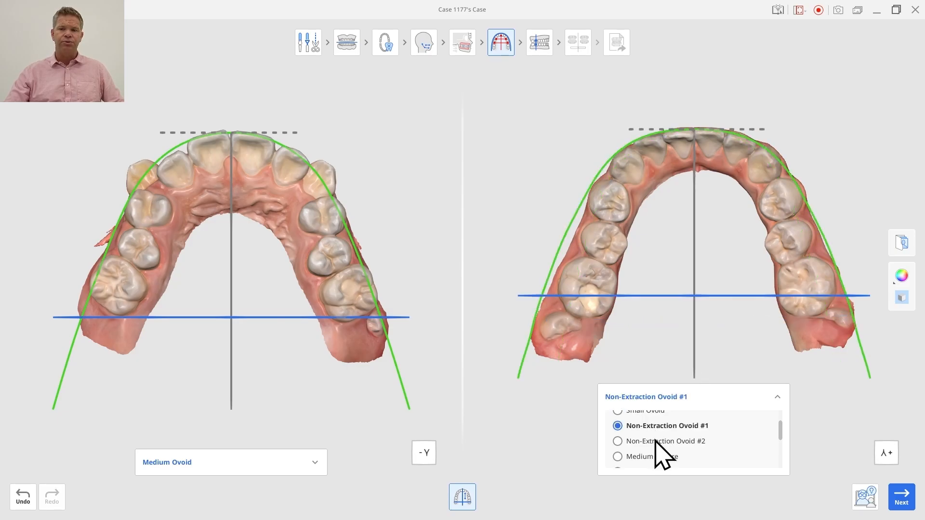
click(657, 441)
click(659, 456)
scroll(663, 453, down, 2)
click(663, 449)
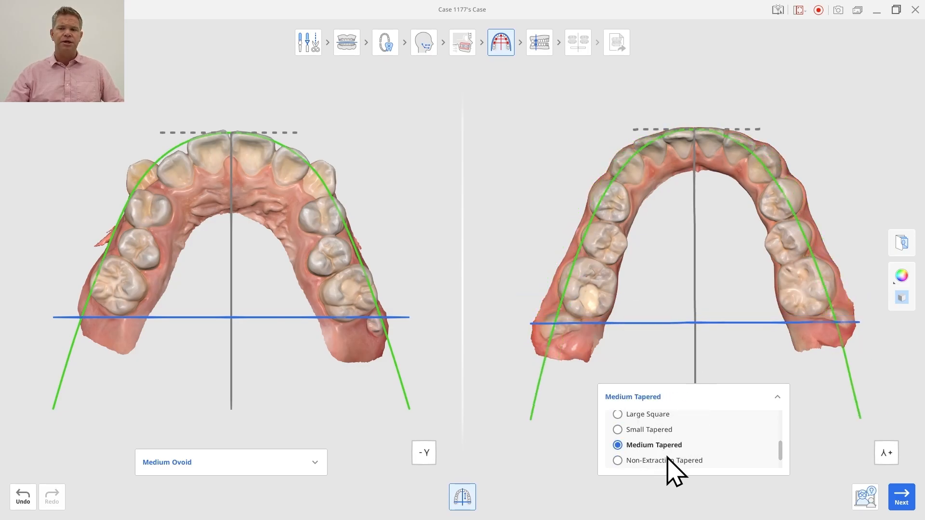
scroll(662, 448, up, 3)
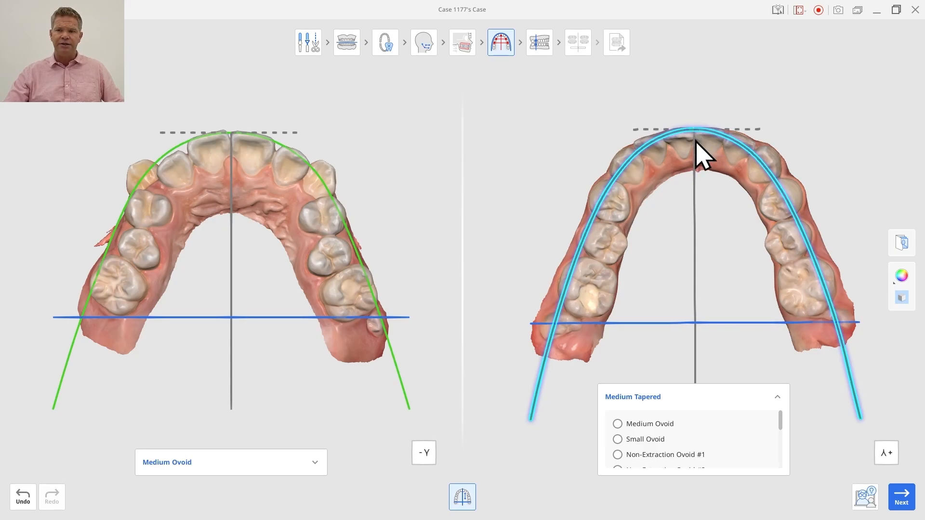
Recentre the lower arch form on the incisor midline and set it to Non-Extraction Ovoid #1.
drag(690, 131, 699, 136)
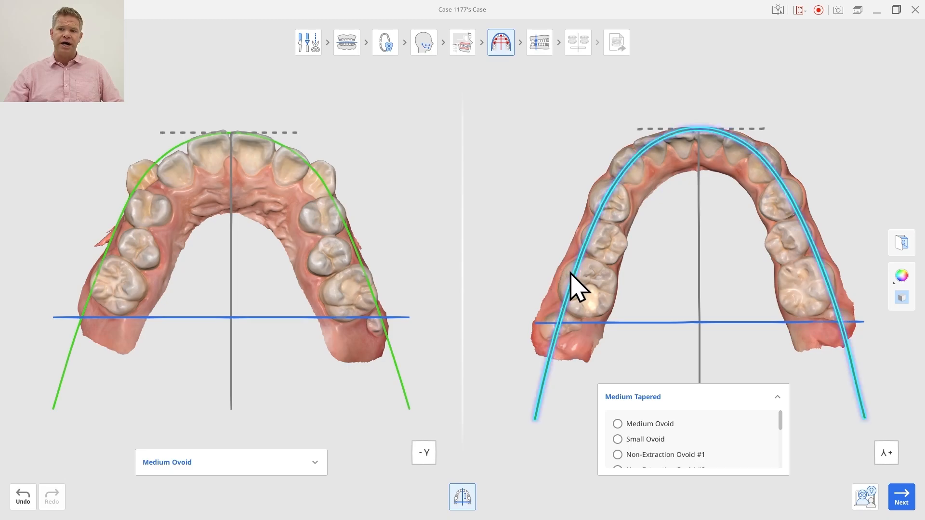
scroll(674, 445, down, 1)
click(675, 427)
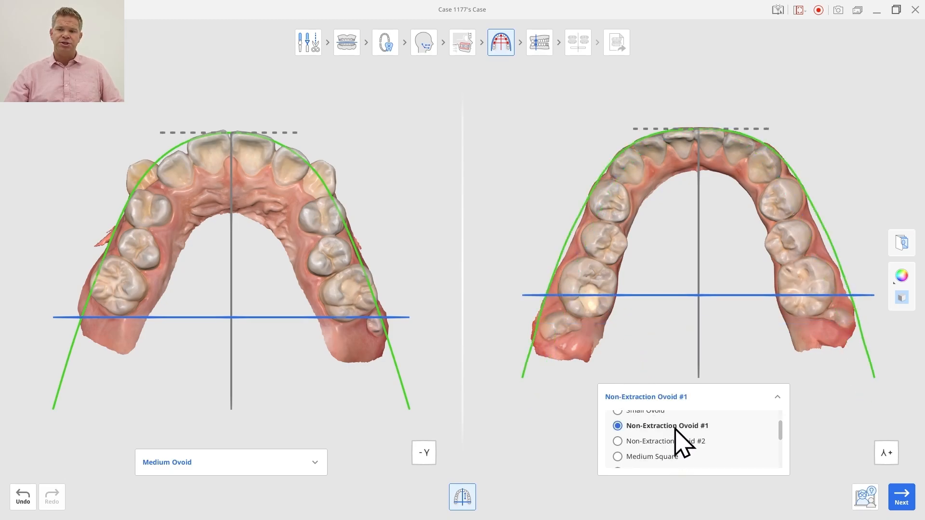
drag(609, 320, 598, 295)
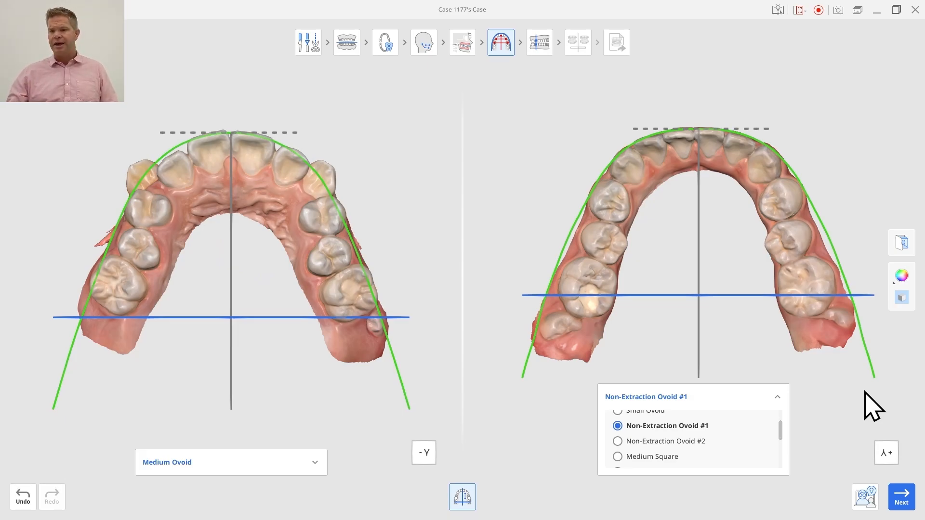
click(775, 396)
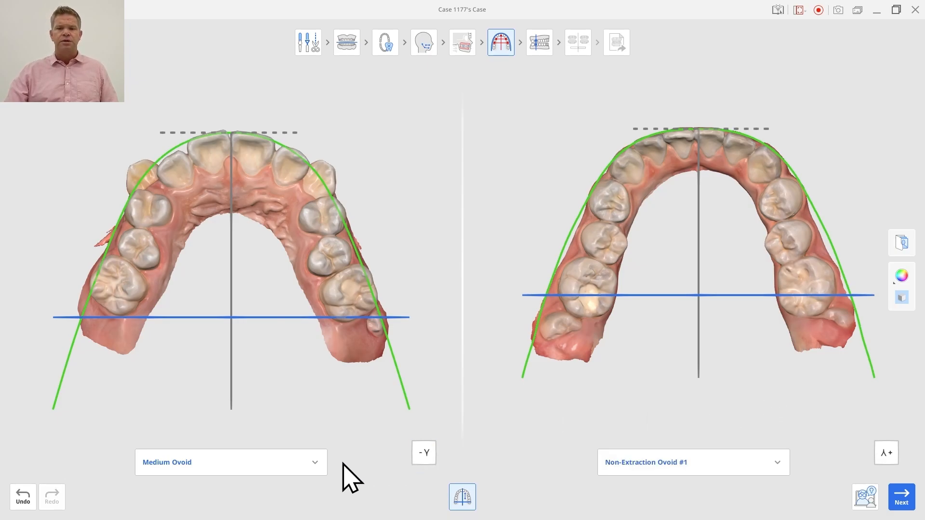
Set the upper arch form to Non-Extraction Ovoid #1 and accept the arch forms for both arches.
click(314, 463)
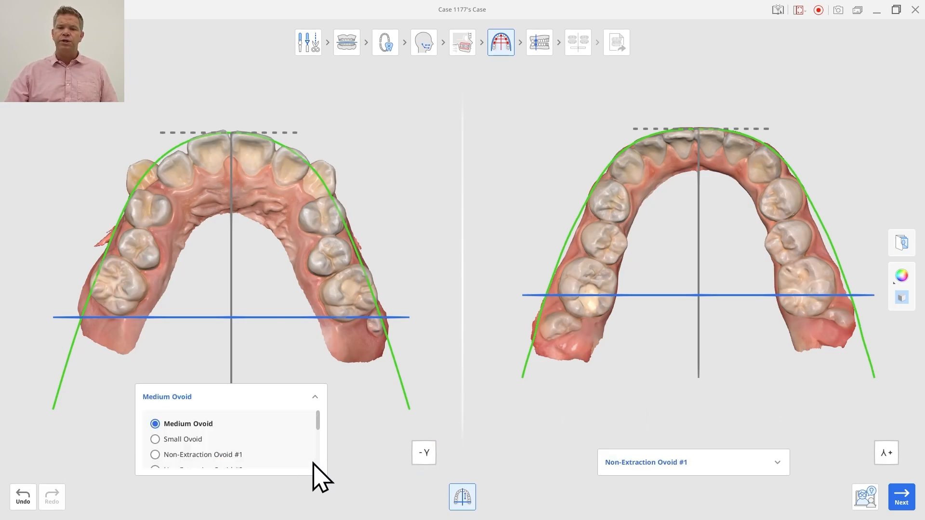
click(237, 455)
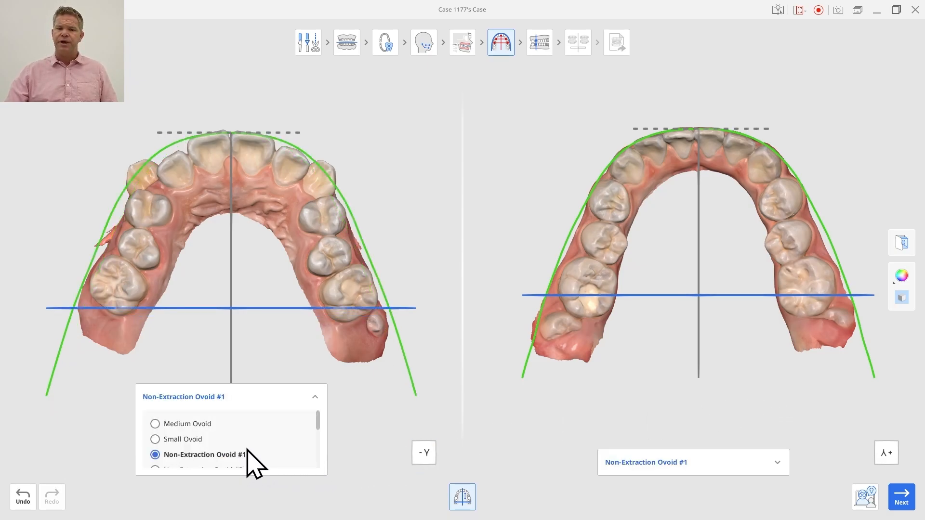
click(312, 400)
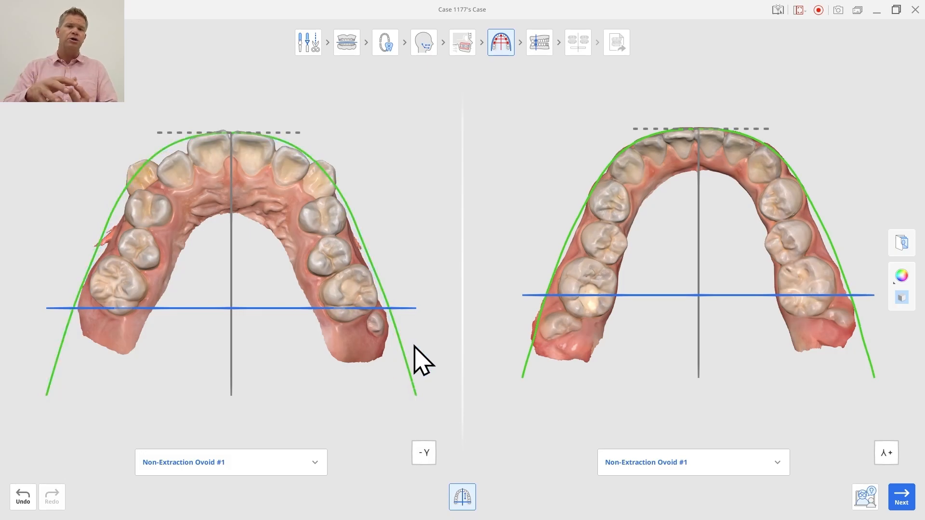
click(899, 501)
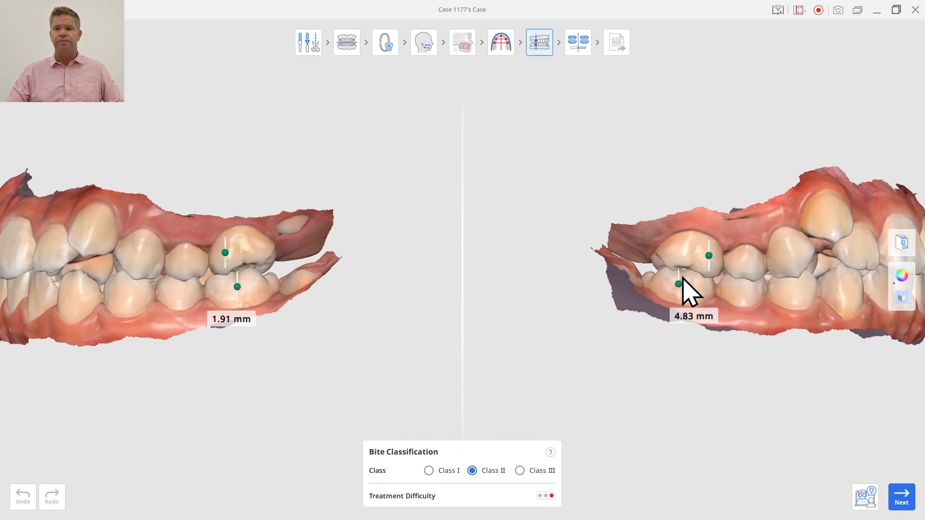
Adjust the upper and lower first molar reference points on the patient's right side, and accept the Class II bite classification.
drag(677, 283, 674, 285)
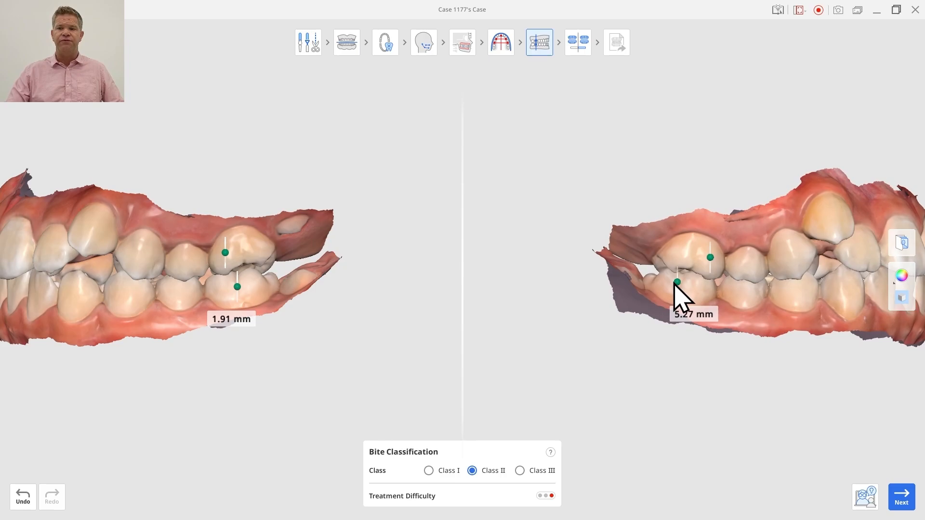
click(684, 288)
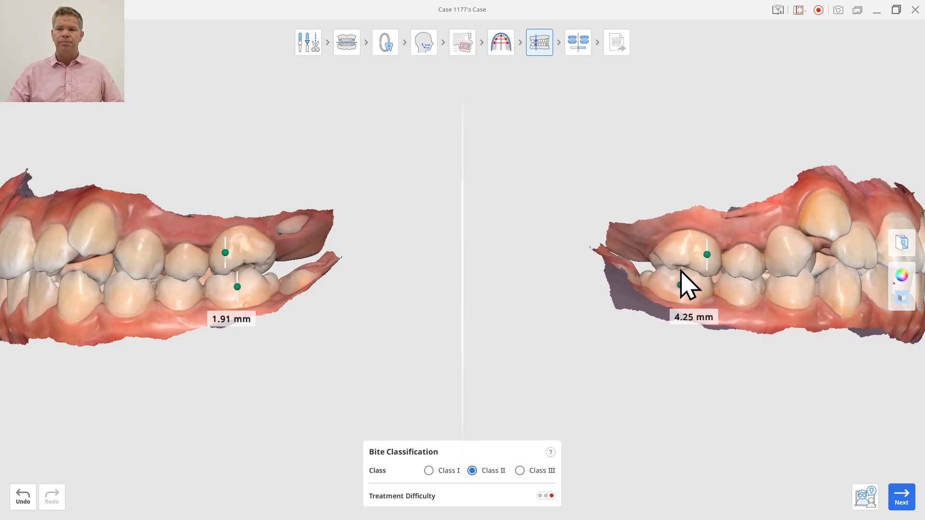
click(707, 255)
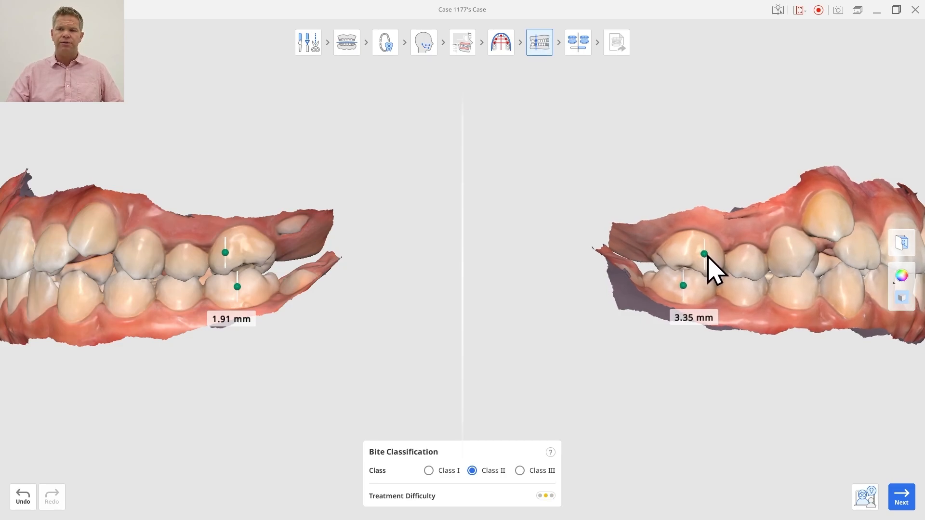
drag(704, 253, 705, 255)
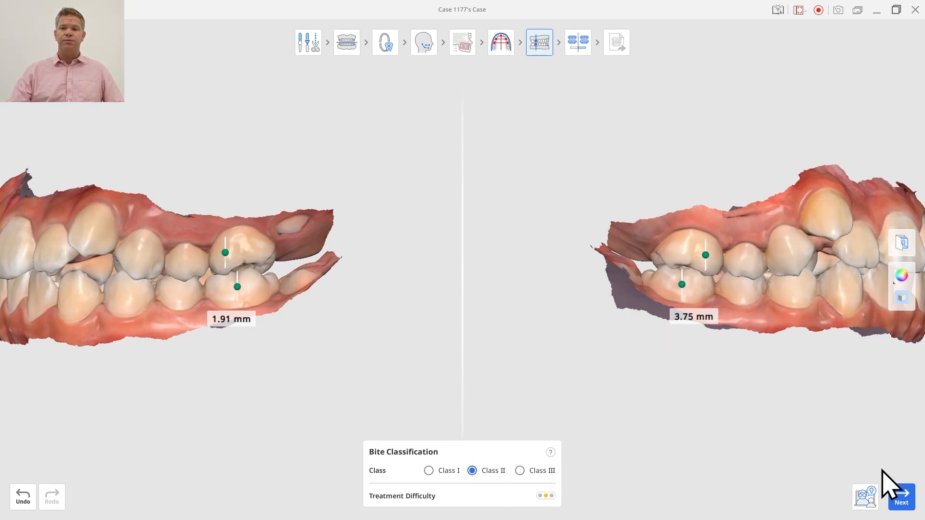
click(903, 499)
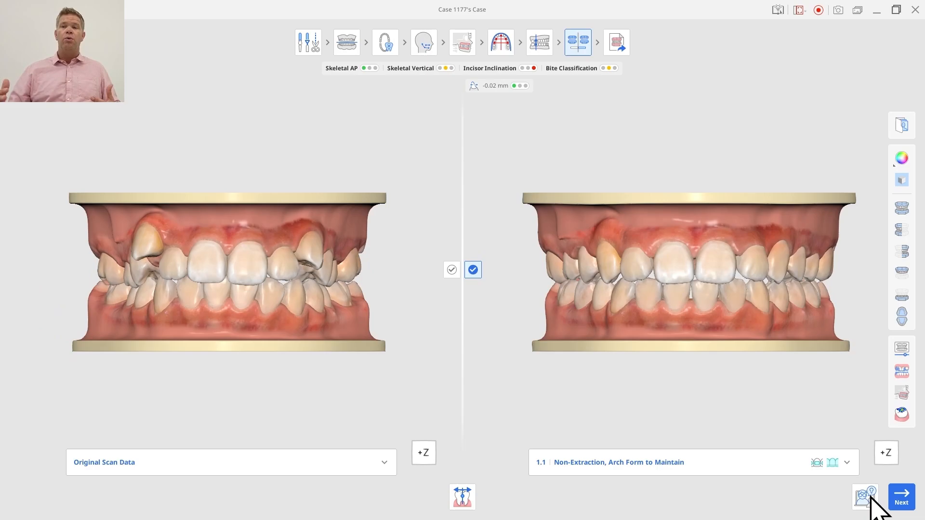
Compare the original scan with plan 1.1 Non-Extraction, Arch Form to Maintain, in the occlusal view of both arches and over the cephalogram.
click(899, 316)
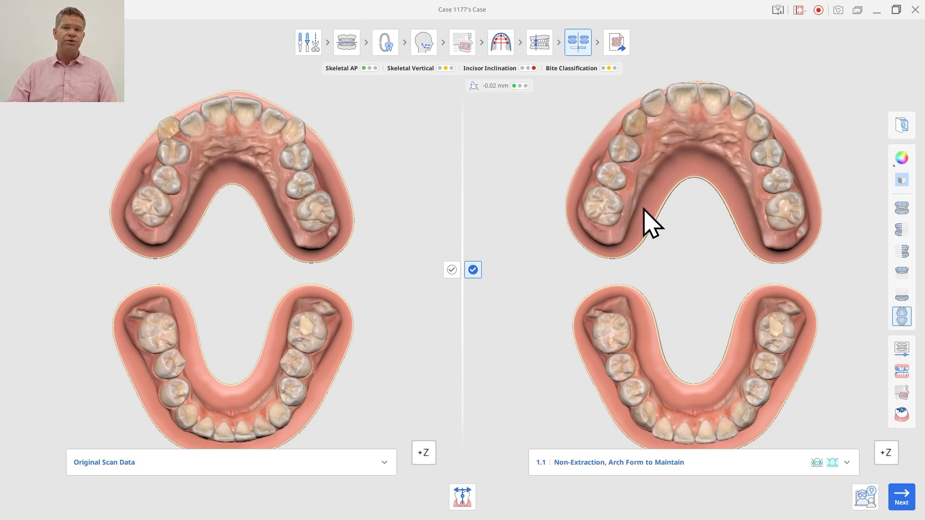
scroll(637, 206, down, 2)
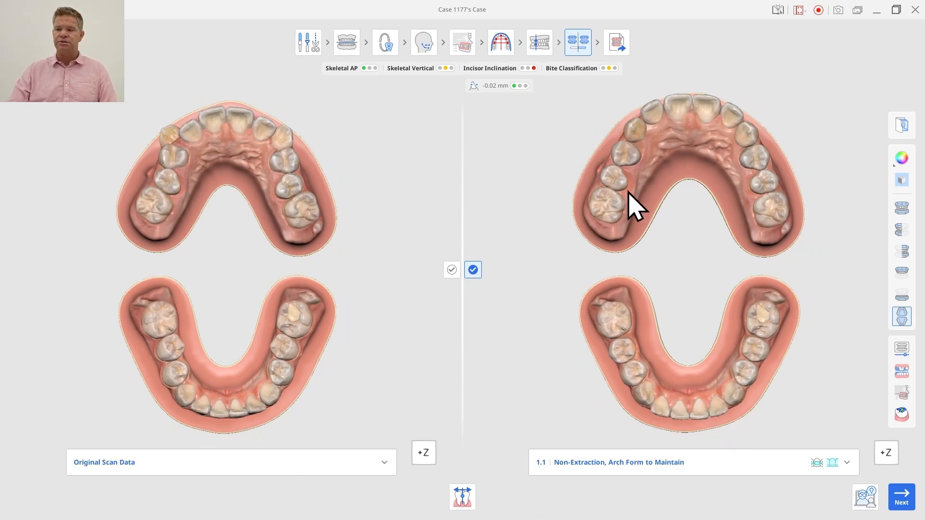
scroll(628, 192, up, 2)
scroll(628, 191, down, 2)
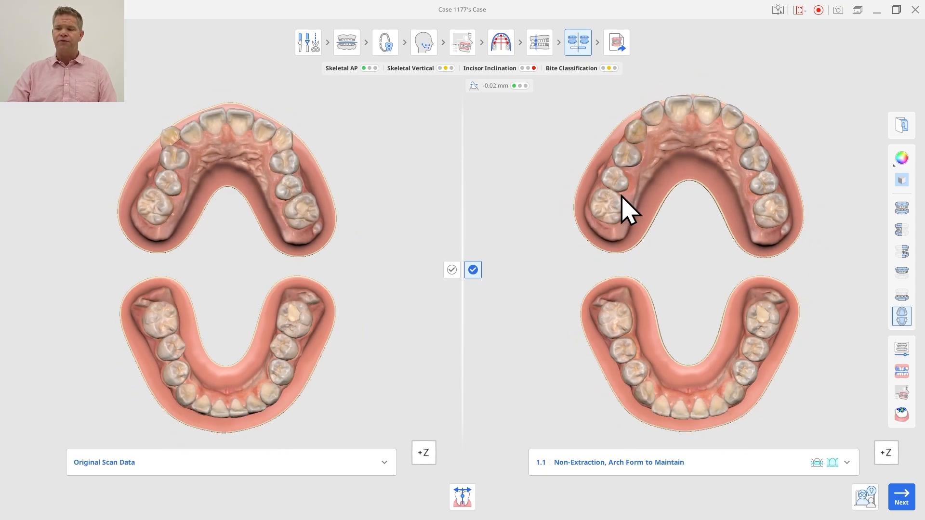
middle_drag(621, 192, 637, 169)
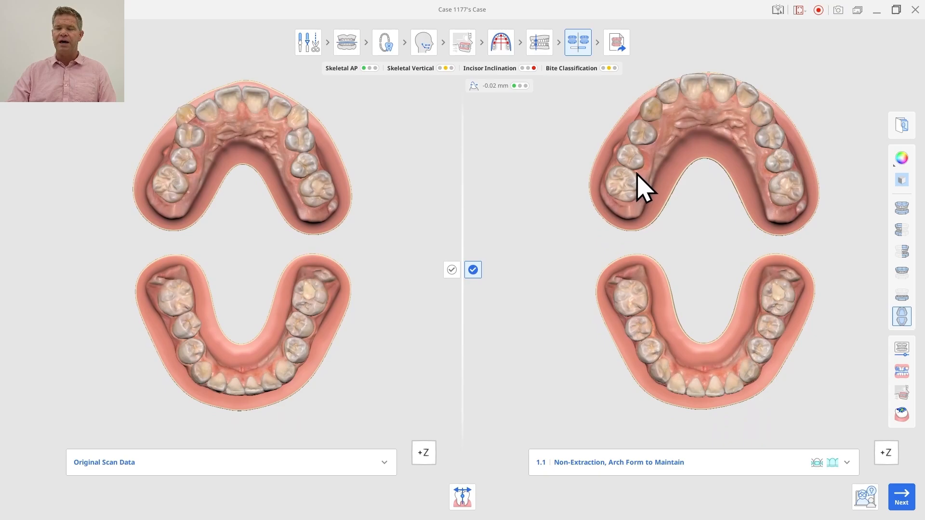
click(898, 390)
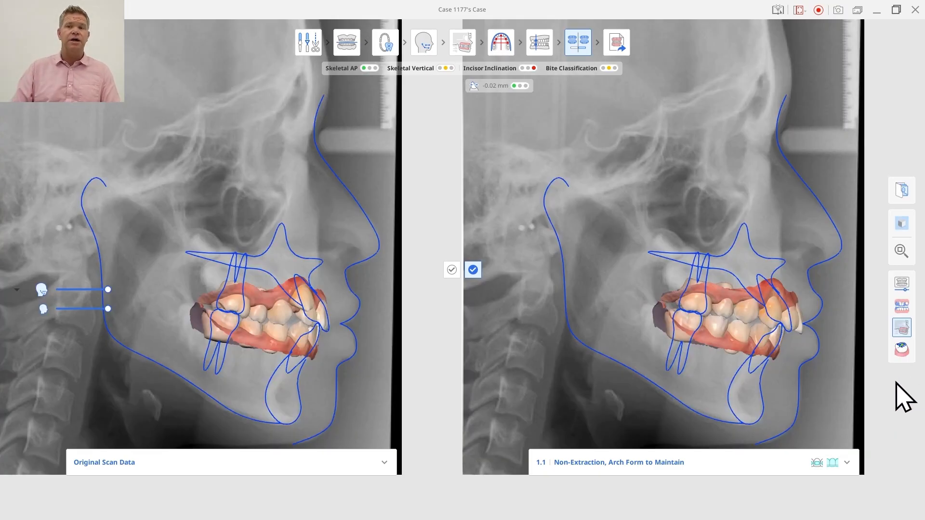